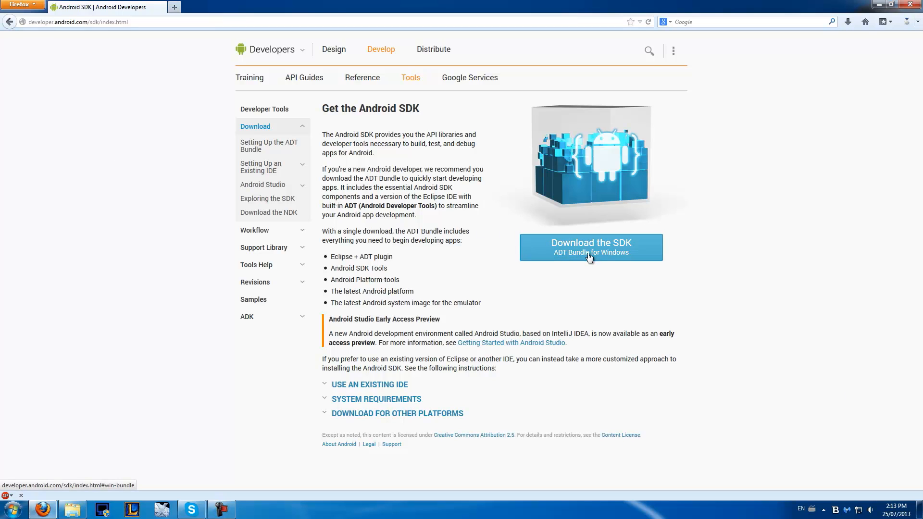
- Download the 64-bit SDK ADT Bundle for Windows, agreeing to the license terms and saving the zip file
left_click(590, 258)
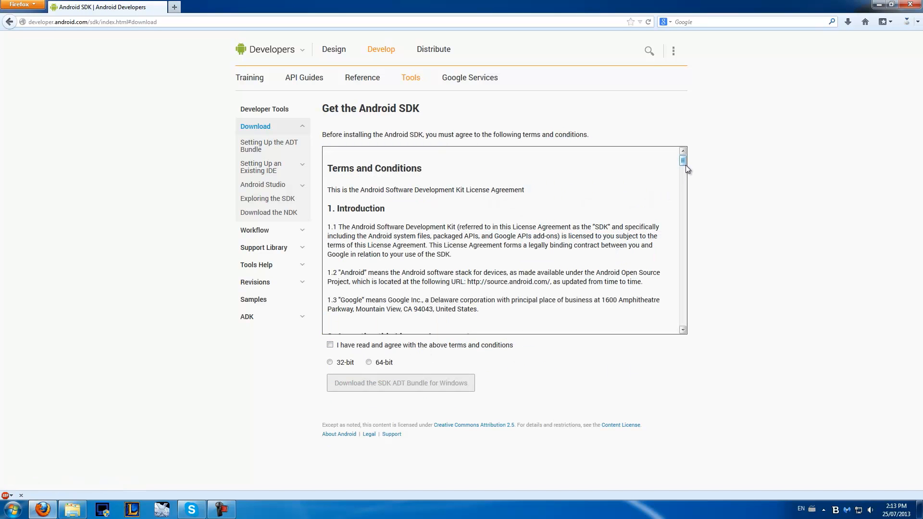
left_click_drag(686, 165, 601, 332)
left_click(425, 345)
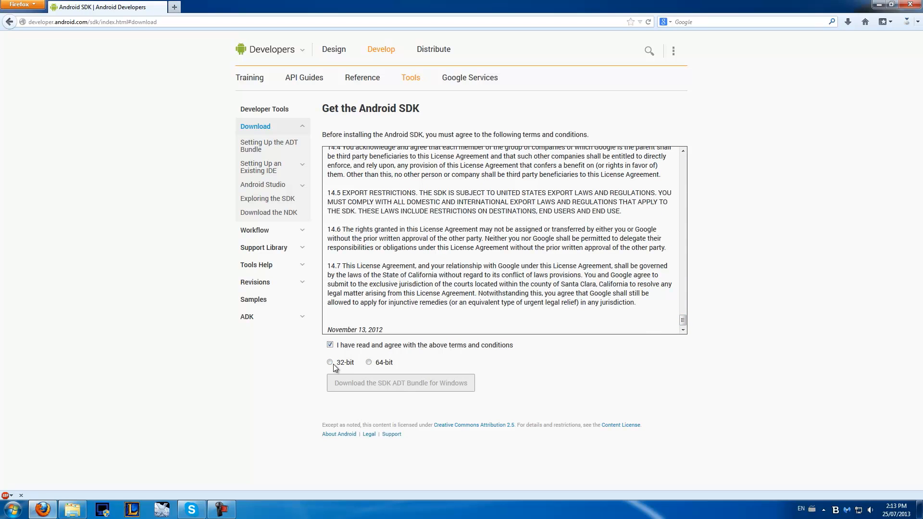
left_click(369, 363)
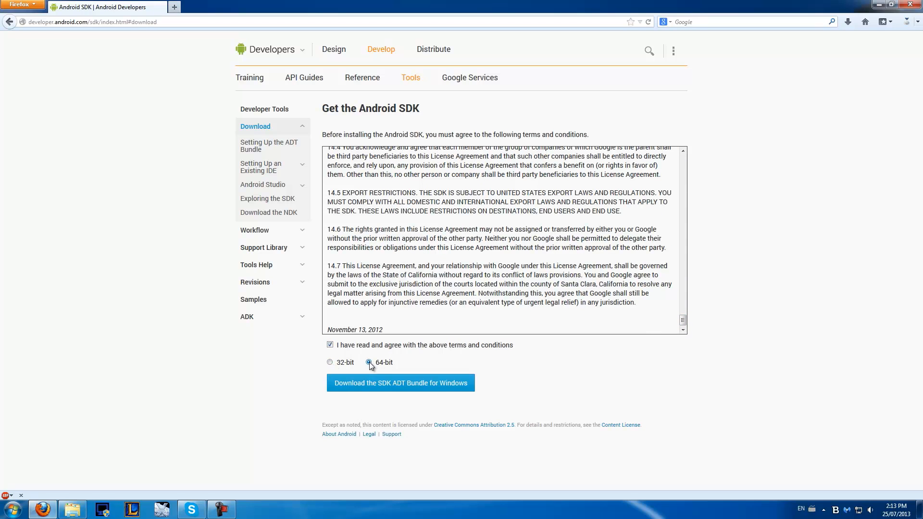
left_click(395, 388)
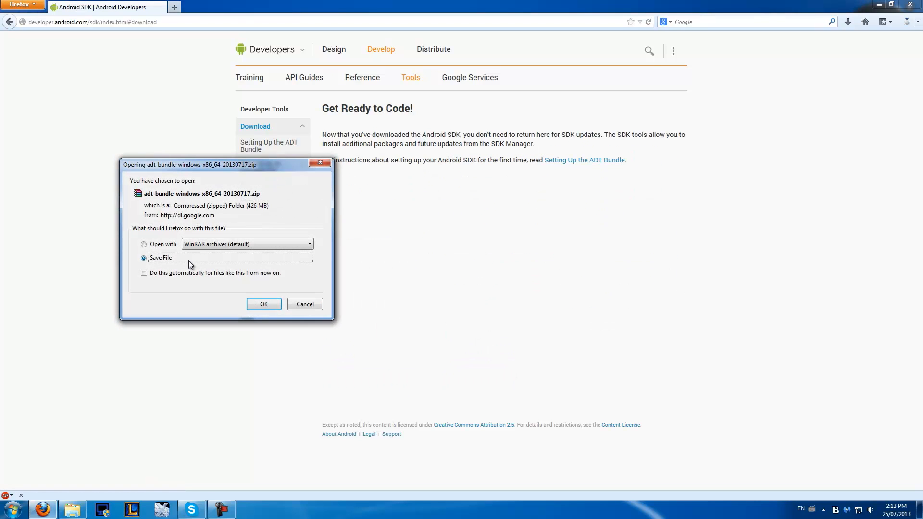
left_click(258, 304)
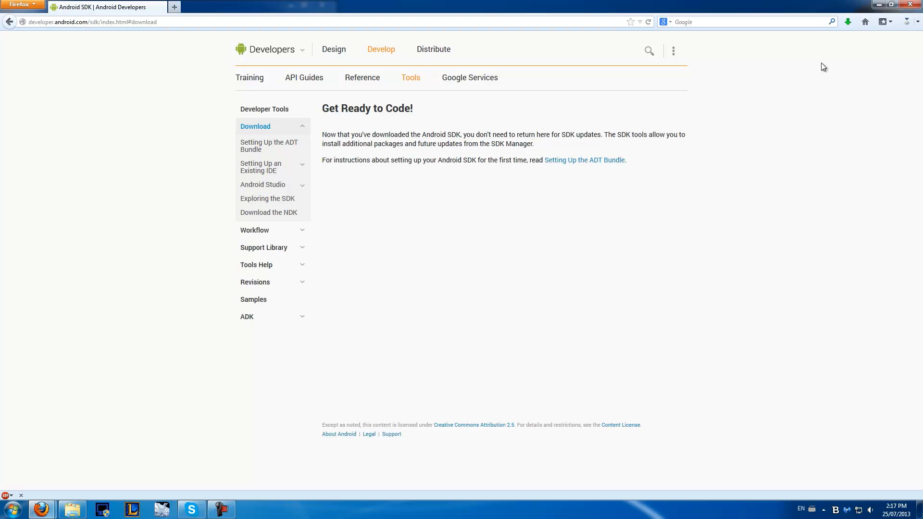
- Open the downloaded archive adt-bundle-windows-x86_64-20130717.zip in WinRAR
left_click(848, 22)
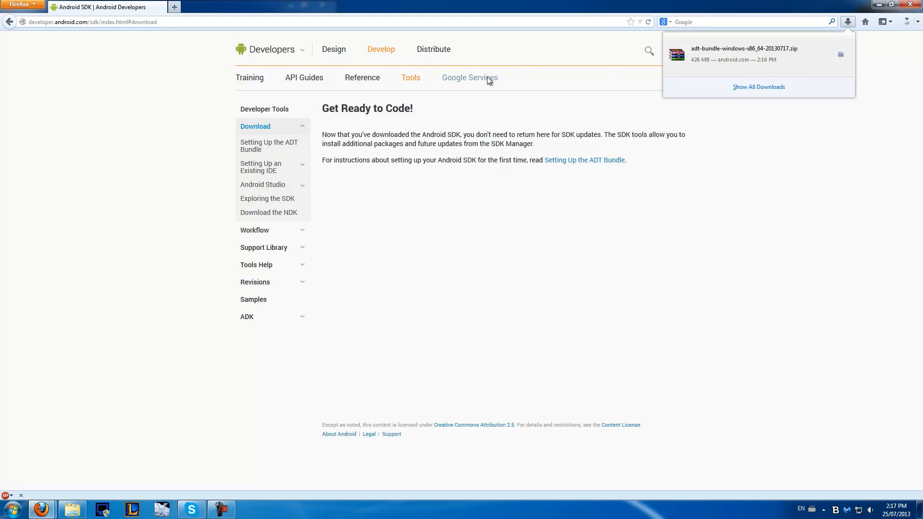
left_click(753, 52)
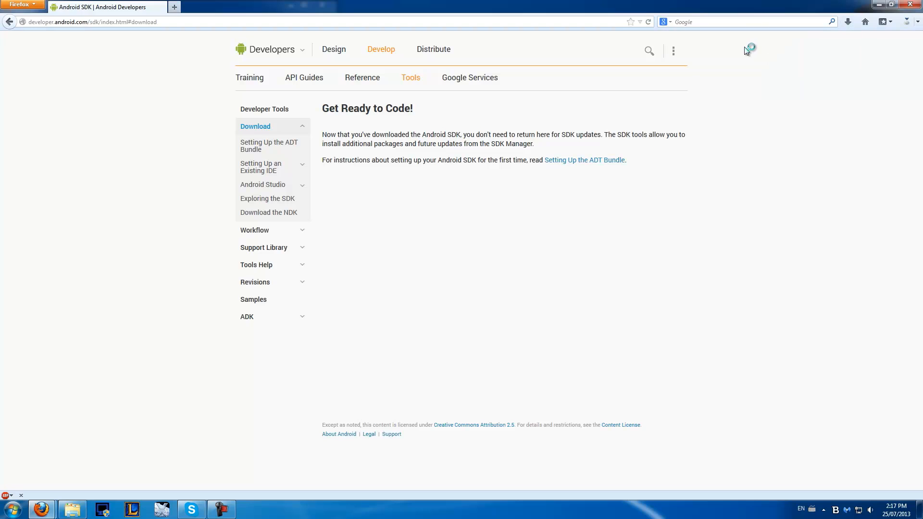
left_click(408, 201)
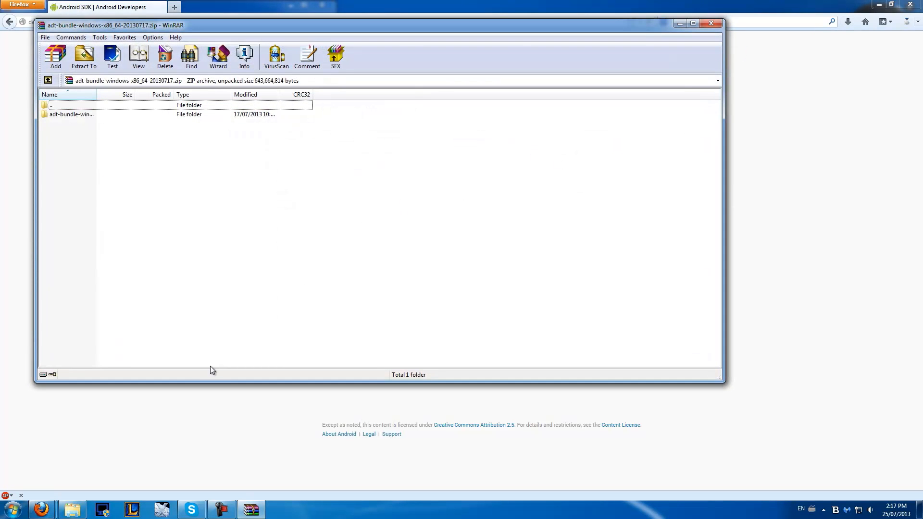
left_click(72, 510)
left_click_drag(261, 68, 537, 124)
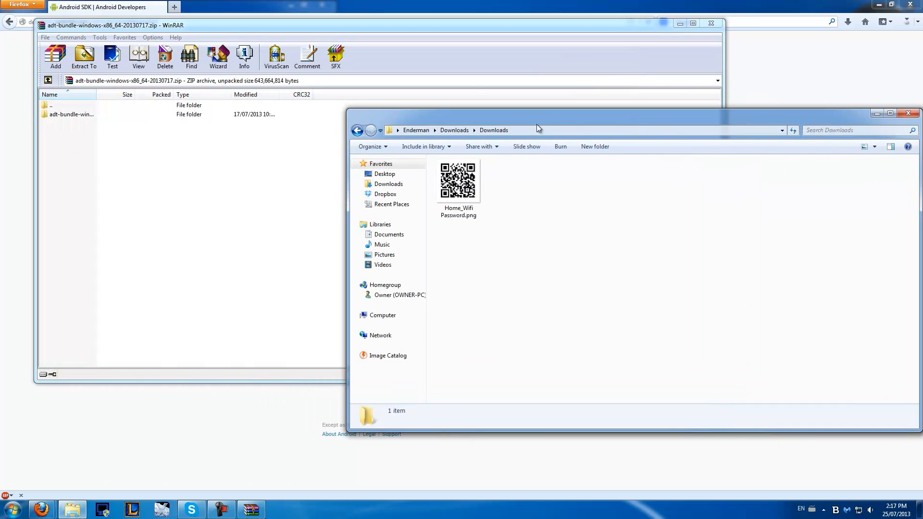
left_click(454, 130)
left_click(212, 159)
left_click_drag(172, 116, 826, 287)
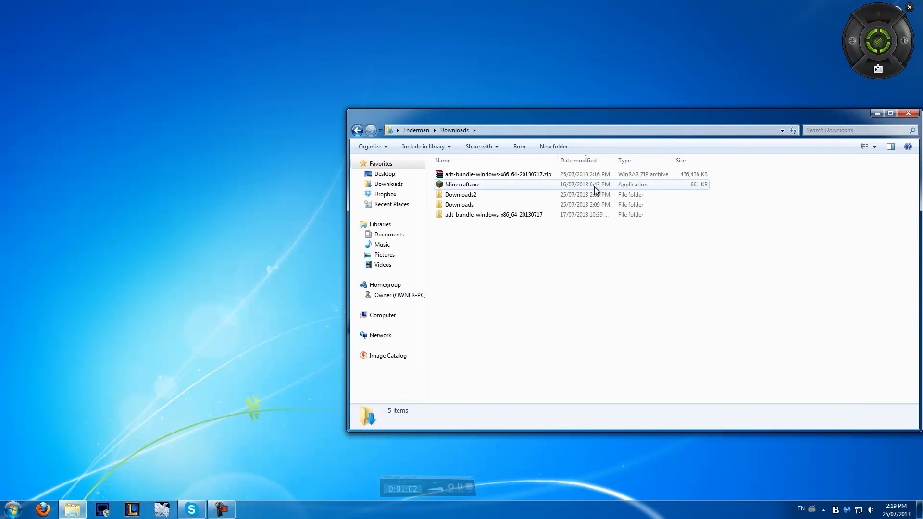
double_click(513, 215)
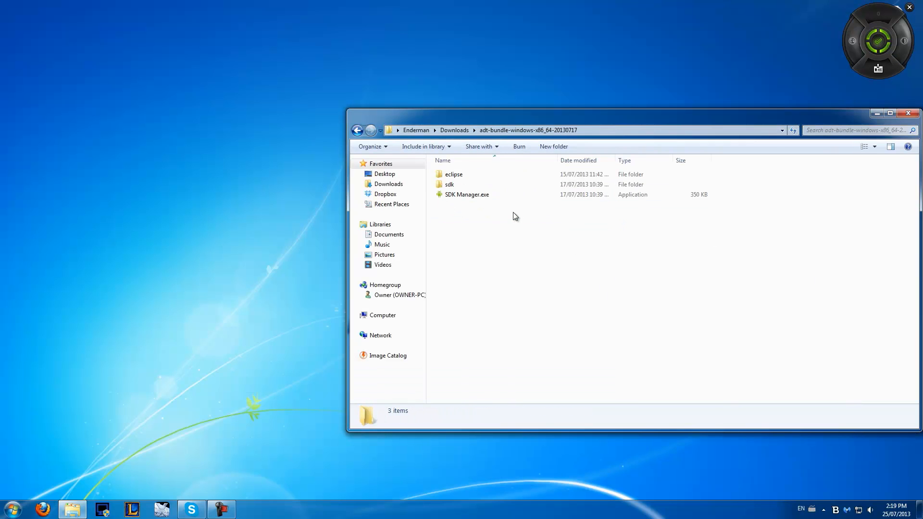
left_click(489, 197)
double_click(489, 197)
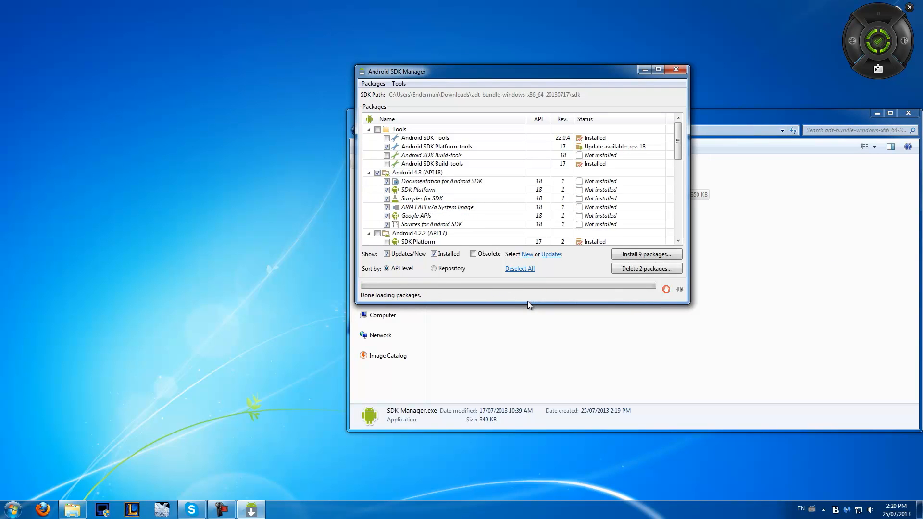
double_click(529, 77)
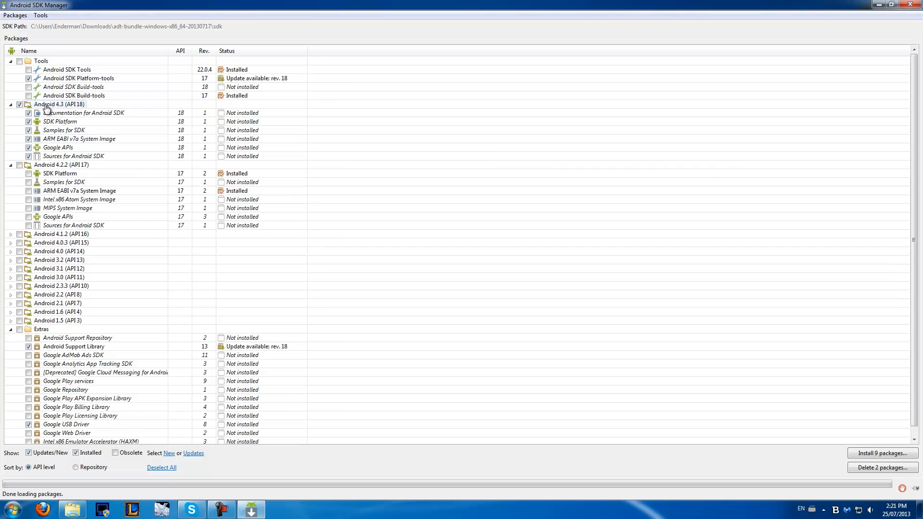
- Deselect the Android 4.3 (API 18) packages and select all Android 4.2.2 (API 17) packages for installation
left_click(20, 104)
left_click(19, 165)
scroll(403, 249, "down", 1)
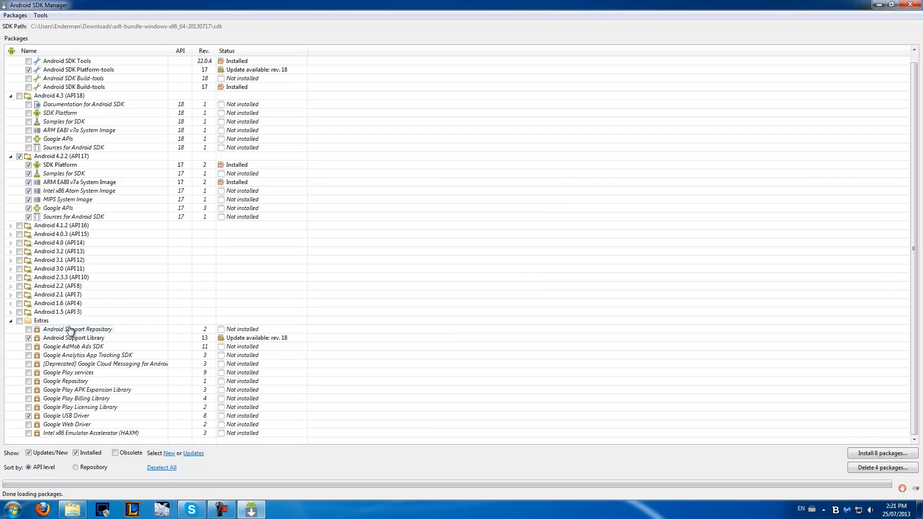
scroll(325, 261, "up", 1)
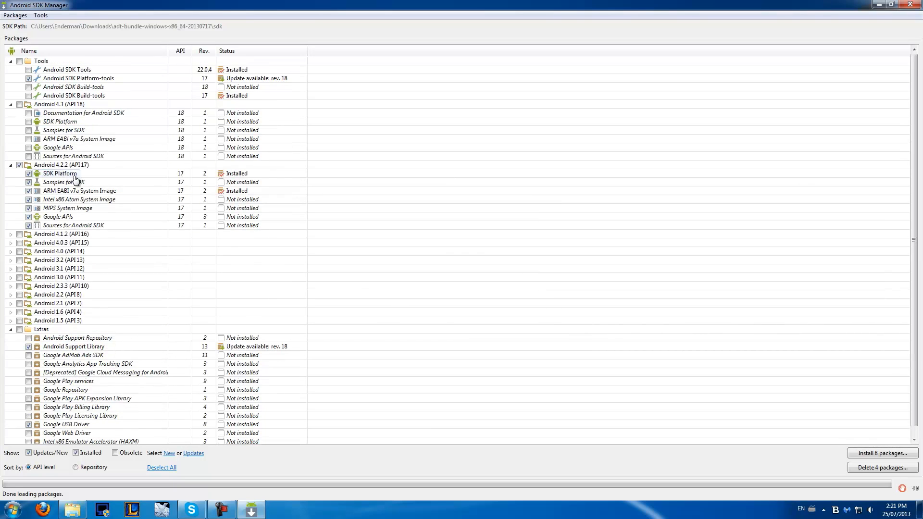
- Install the selected packages, accepting the Android SDK, Intel Android Sysimage and MIPS Android Sysimage licenses
left_click(883, 453)
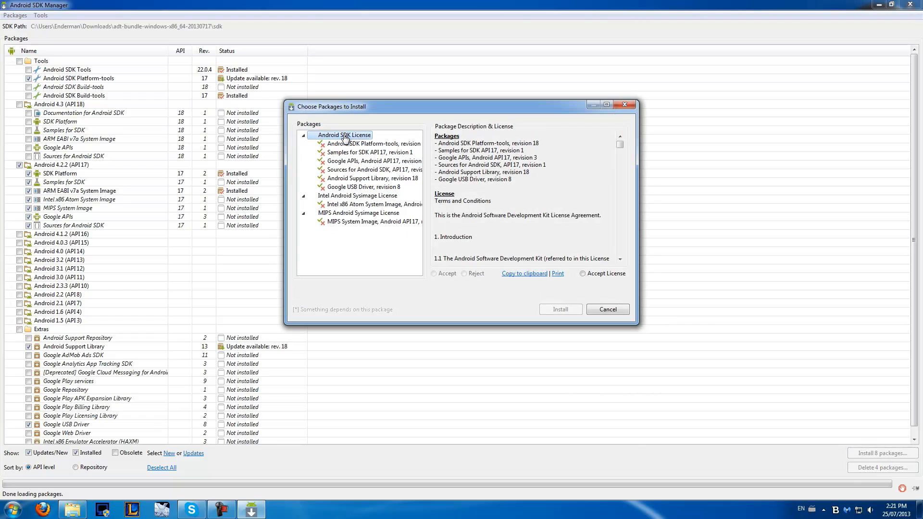
left_click(583, 274)
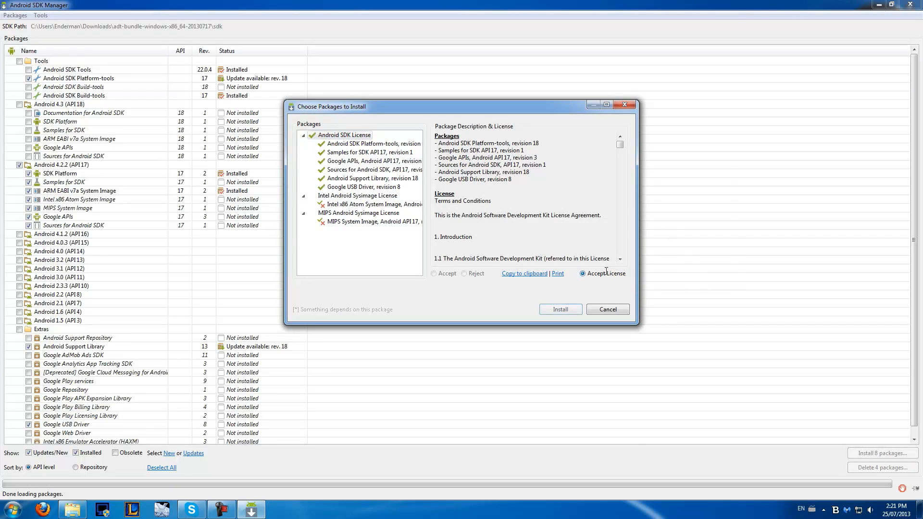
left_click(354, 196)
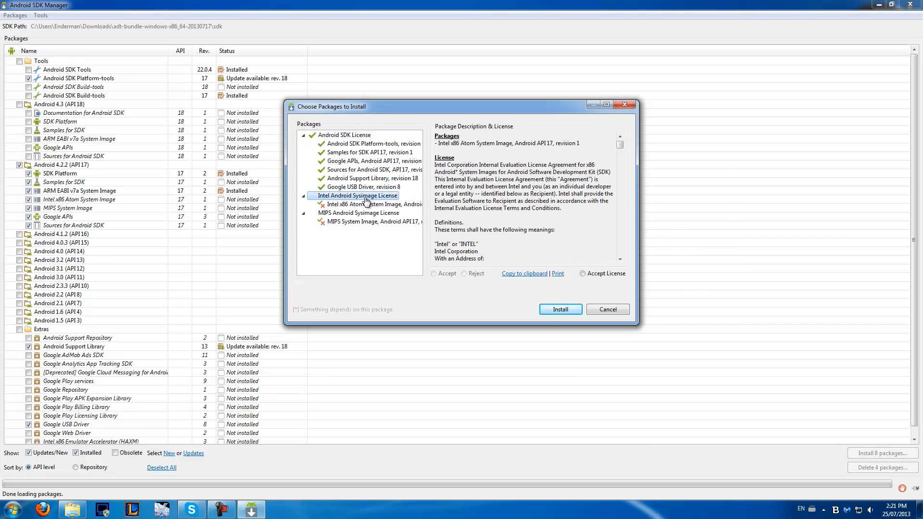
left_click(604, 275)
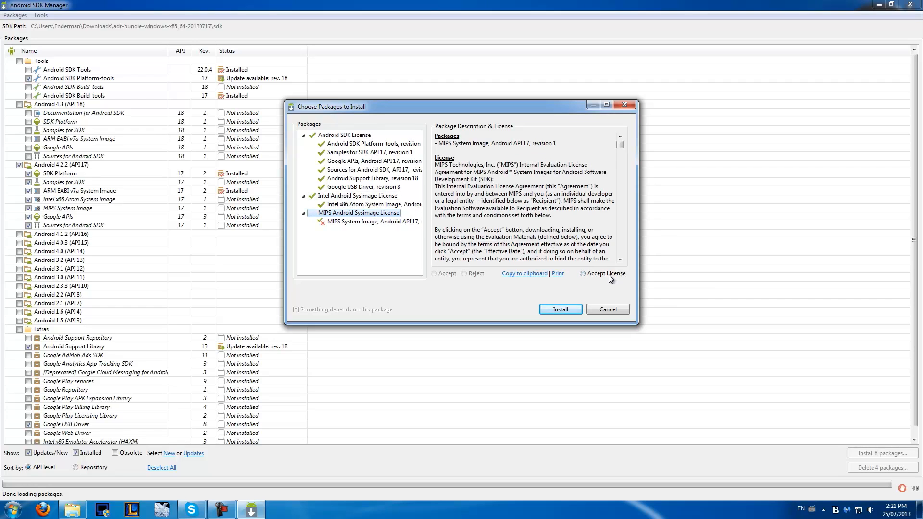
left_click(607, 275)
left_click(561, 310)
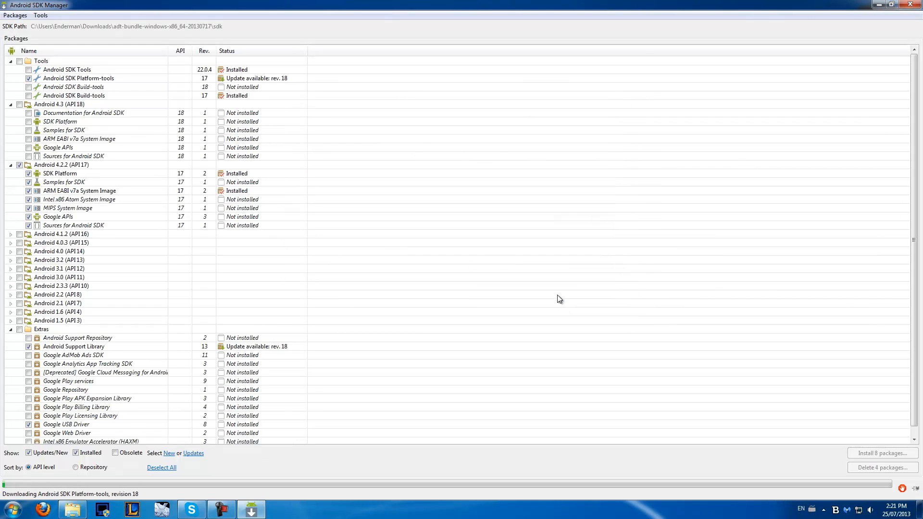
left_click(917, 489)
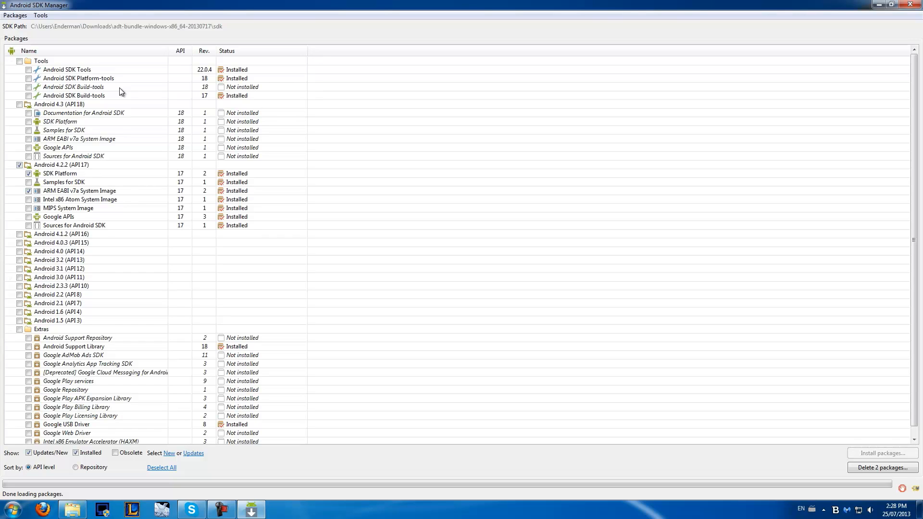
- Open the Android Virtual Device Manager and delete the existing 1280x720 virtual device
key("alt+t")
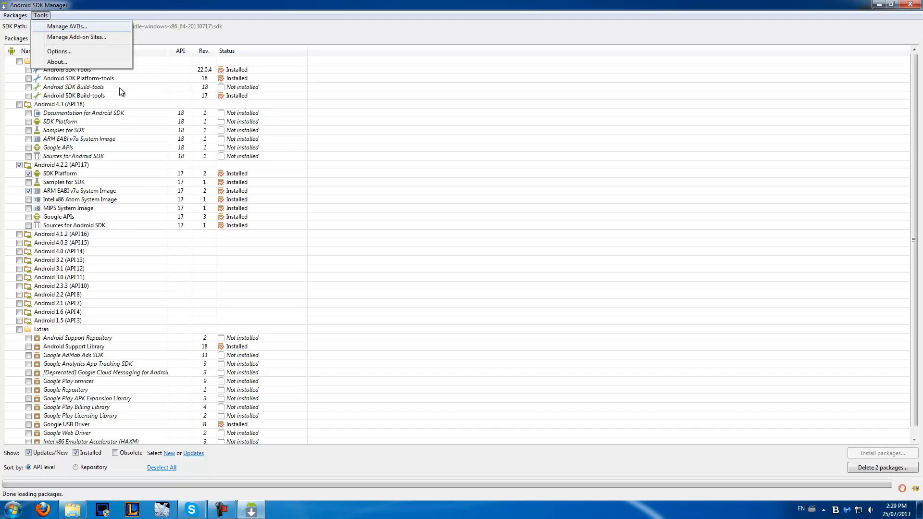
key("Return")
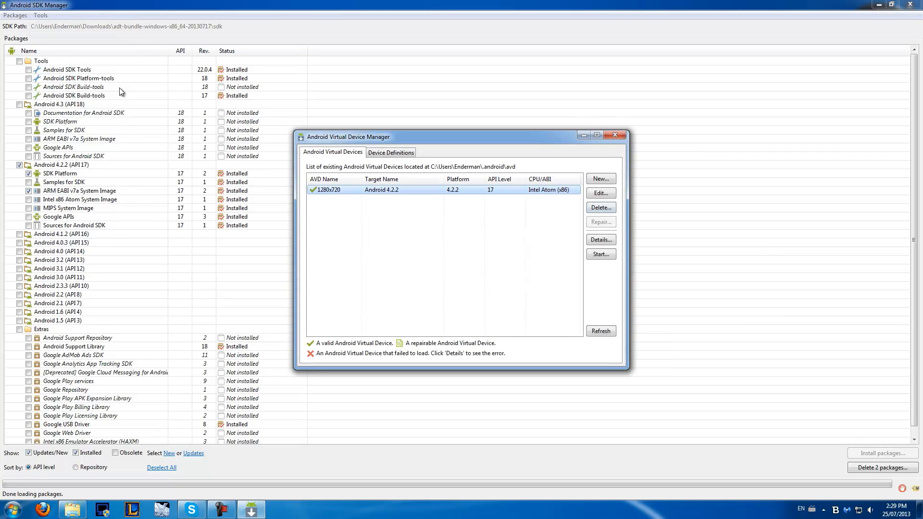
key("Return")
key("Return")
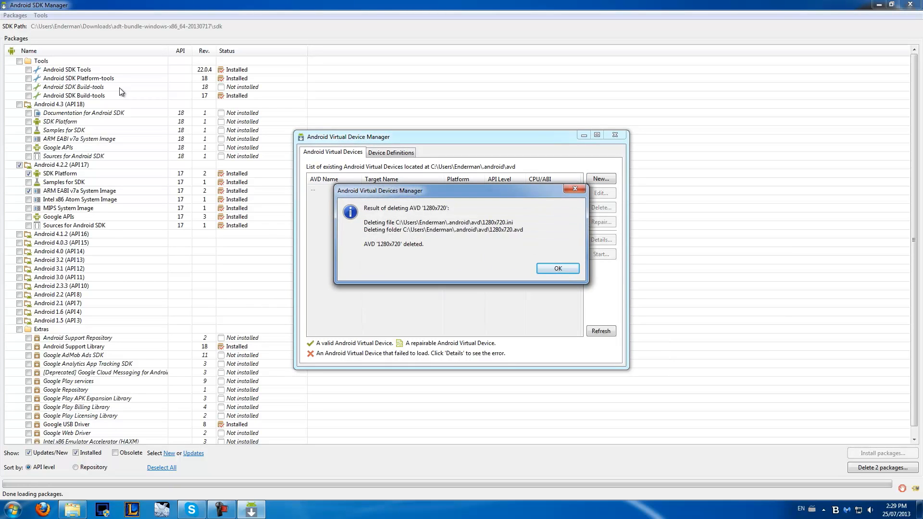
key("Return")
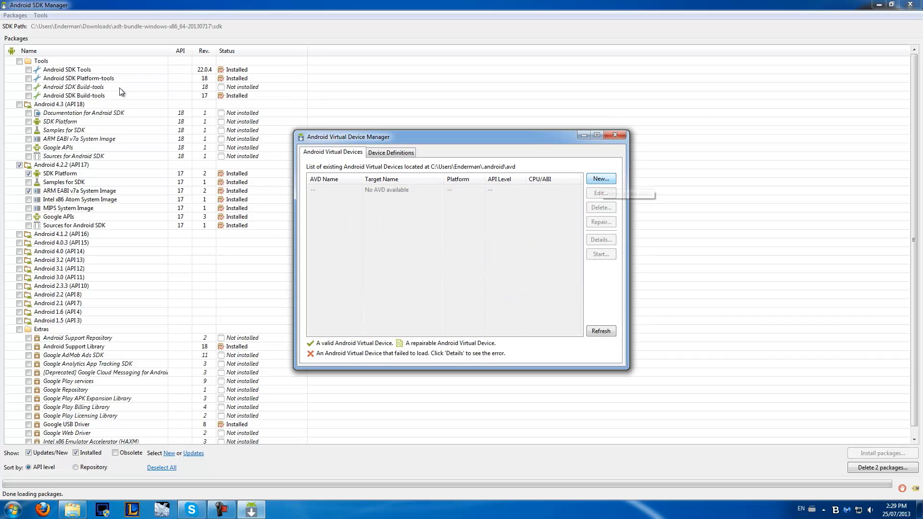
- Start a new Android virtual device named AVD, using the Nexus S (4.0", 480 × 800: hdpi) device
left_click(602, 179)
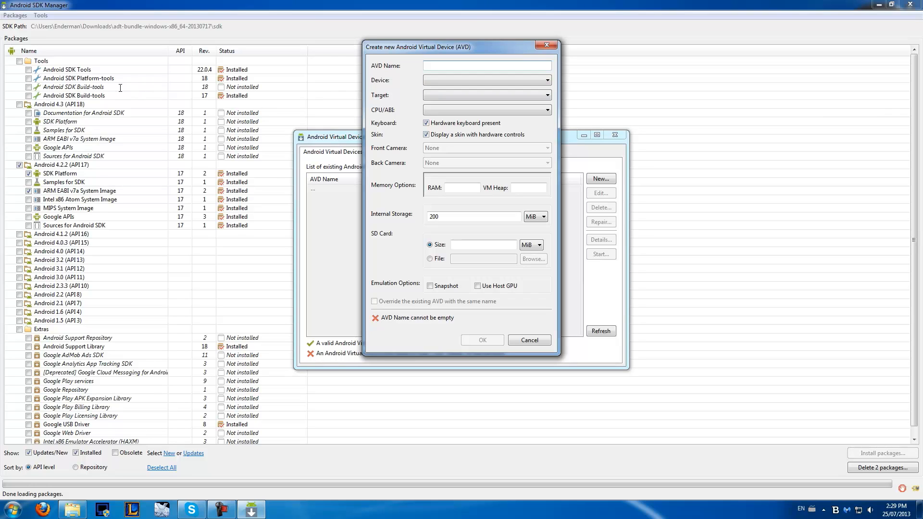
type("AVD")
left_click(487, 80)
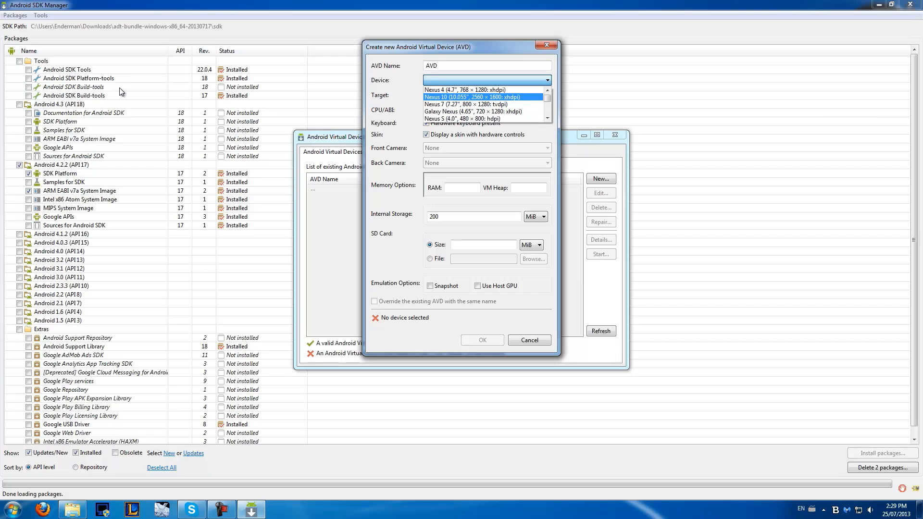
scroll(484, 104, "down", 3)
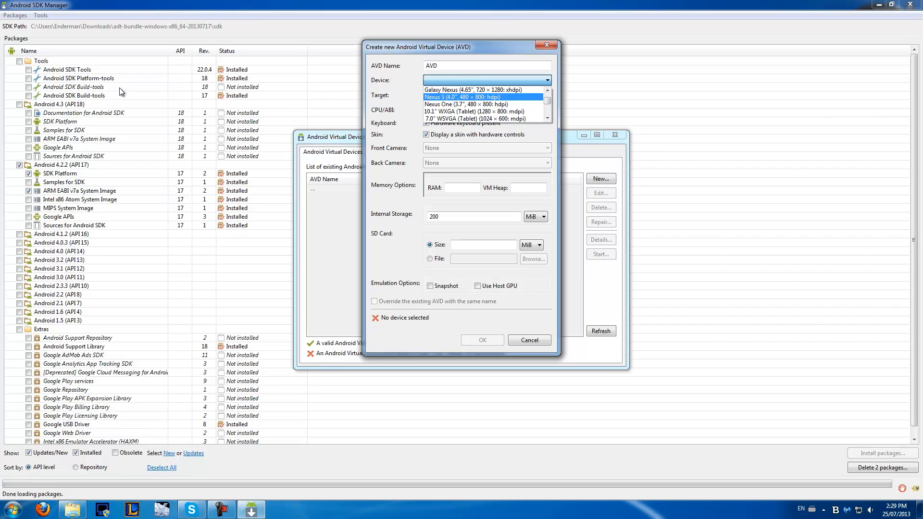
left_click(462, 97)
- Set the virtual device's target to Android 4.2.2 - API Level 17 and its CPU/ABI to ARM (armeabi-v7a)
left_click(487, 95)
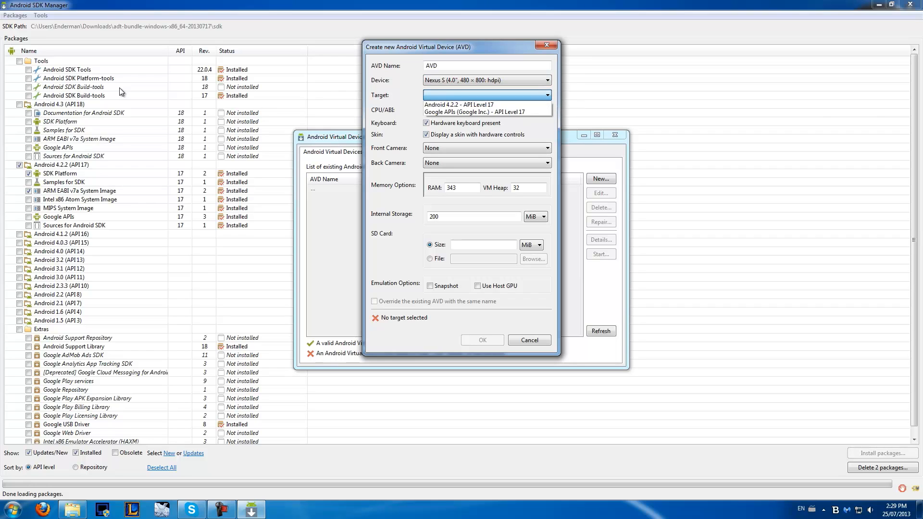
left_click(487, 95)
left_click(487, 95)
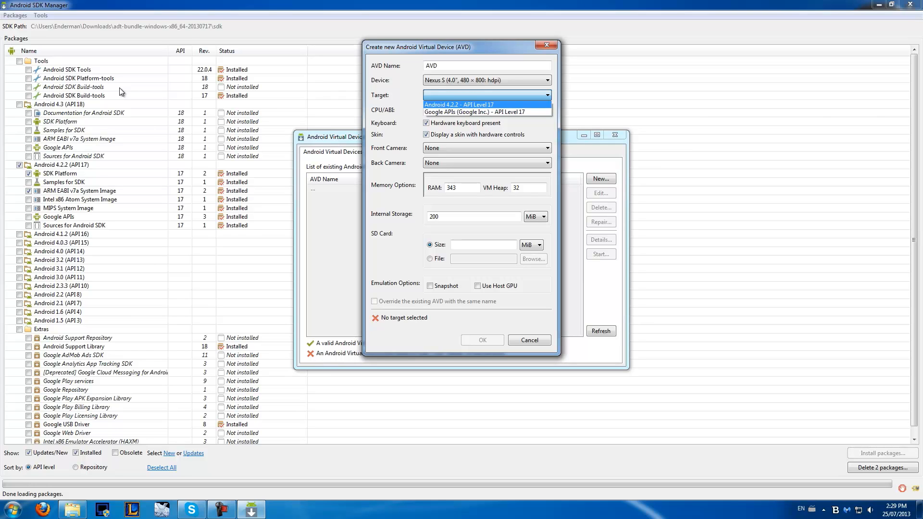
left_click(460, 105)
left_click(496, 108)
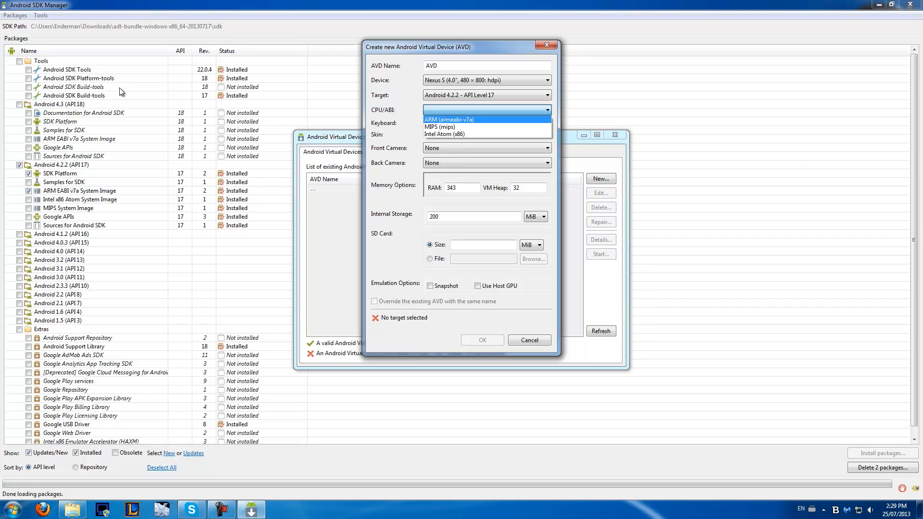
left_click(449, 120)
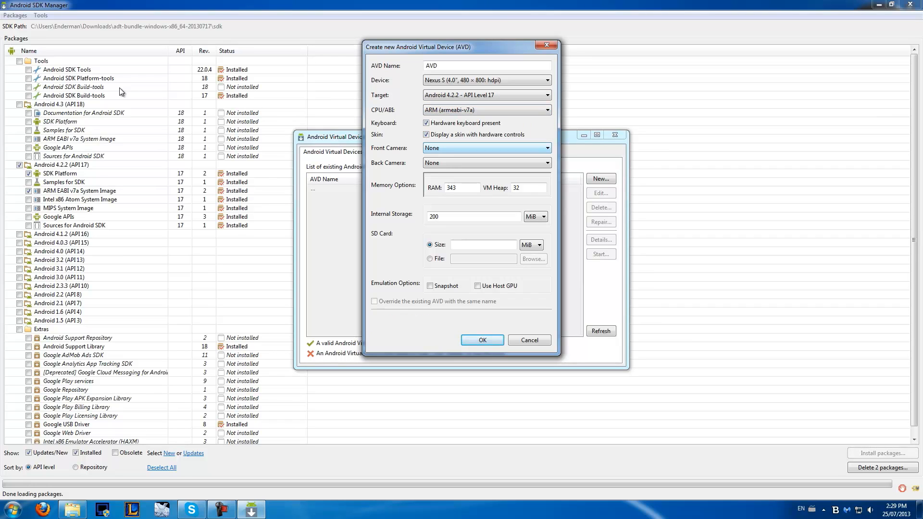
- Set the new virtual device's RAM to 767
left_click_drag(457, 188, 441, 188)
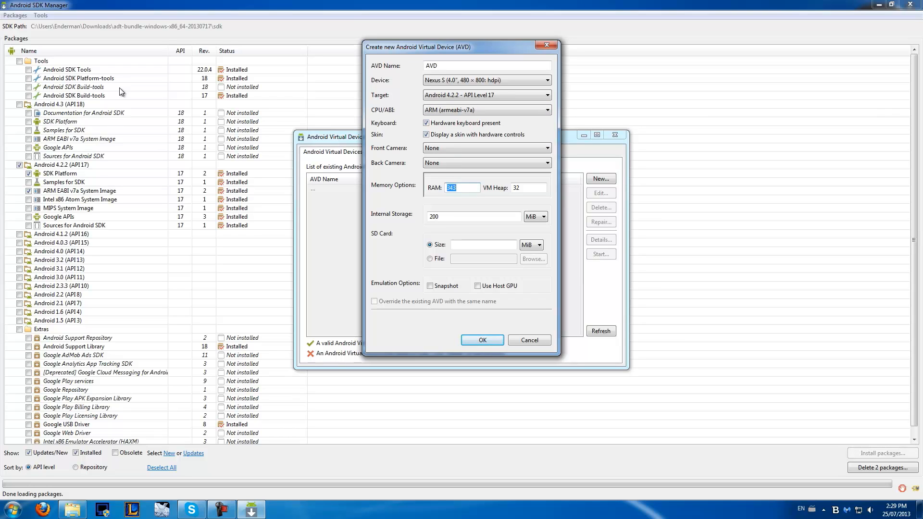
type("800")
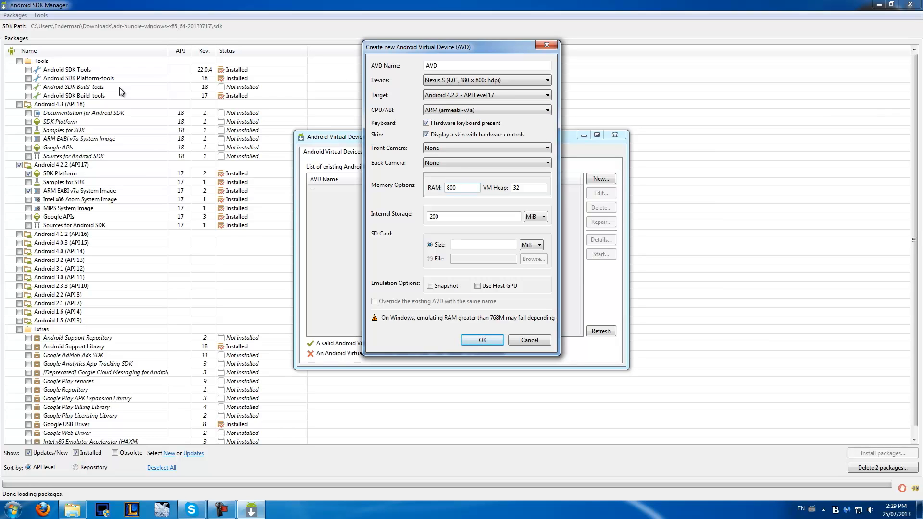
left_click_drag(459, 188, 447, 188)
type("767")
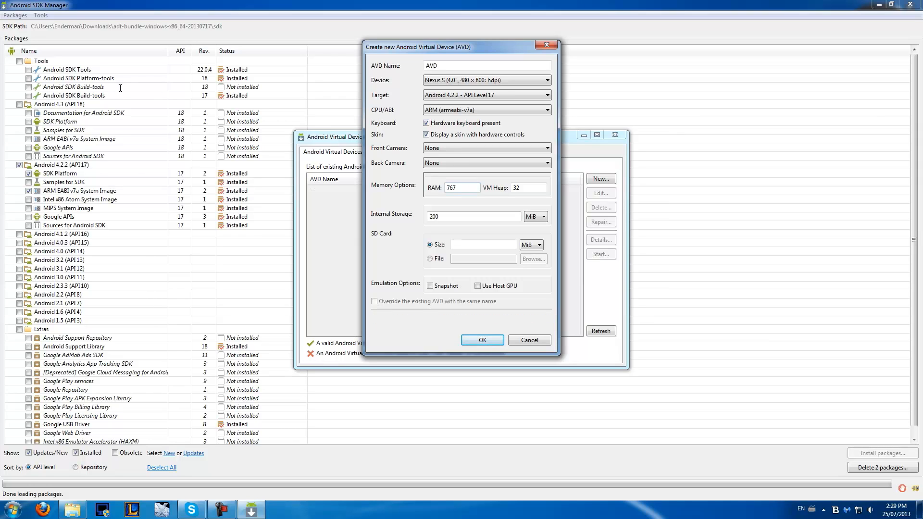
- Set the new virtual device's internal storage to 1 GiB
left_click(440, 217)
left_click_drag(440, 217, 429, 217)
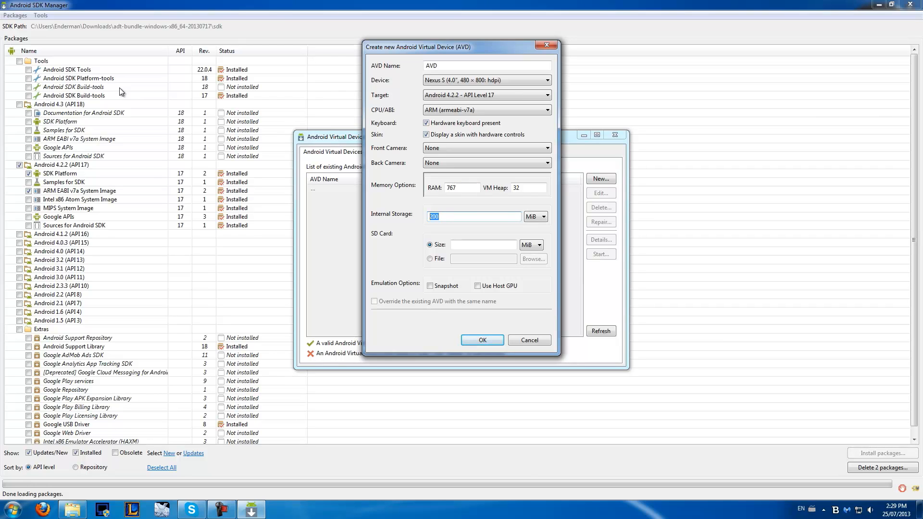
type("1")
left_click(536, 217)
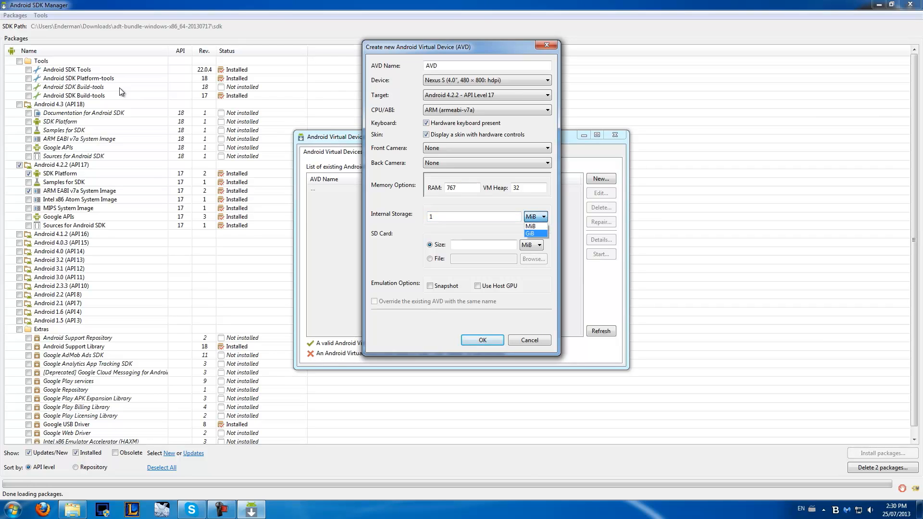
left_click(531, 234)
- Specify the SD card size in GiB and create the virtual device, accepting the creation result
left_click(532, 245)
left_click(500, 246)
left_click(532, 245)
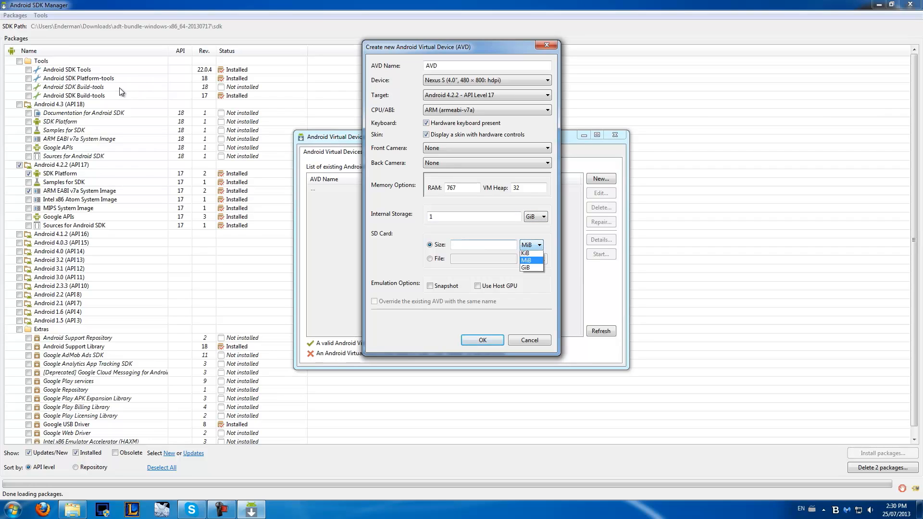
left_click(531, 268)
left_click(532, 246)
left_click(531, 268)
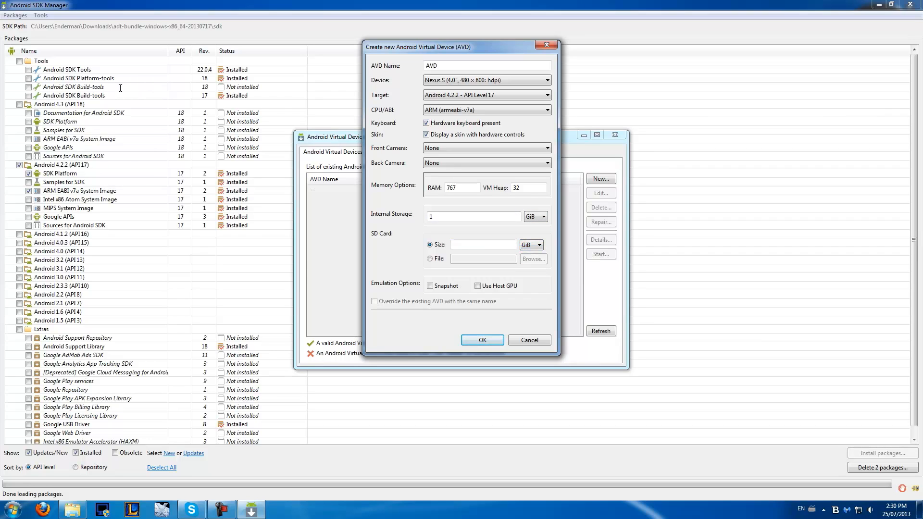
left_click(483, 245)
key("Return")
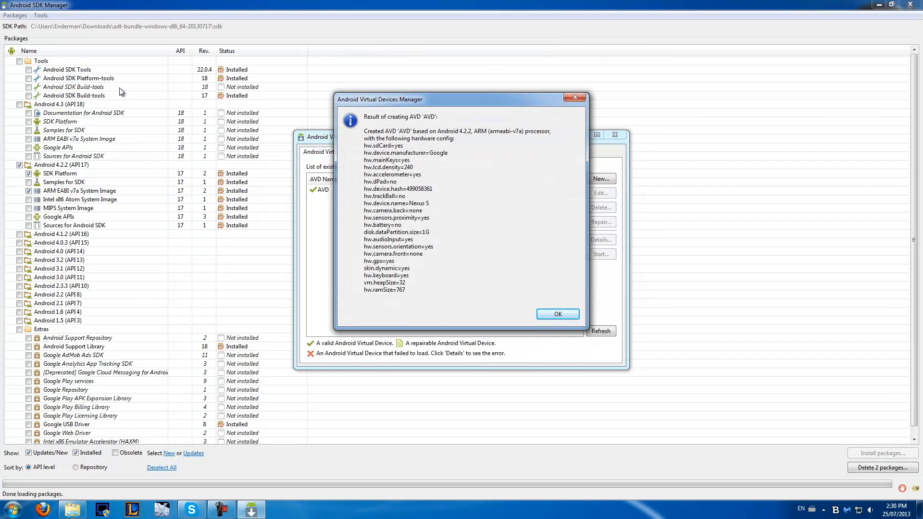
key("Return")
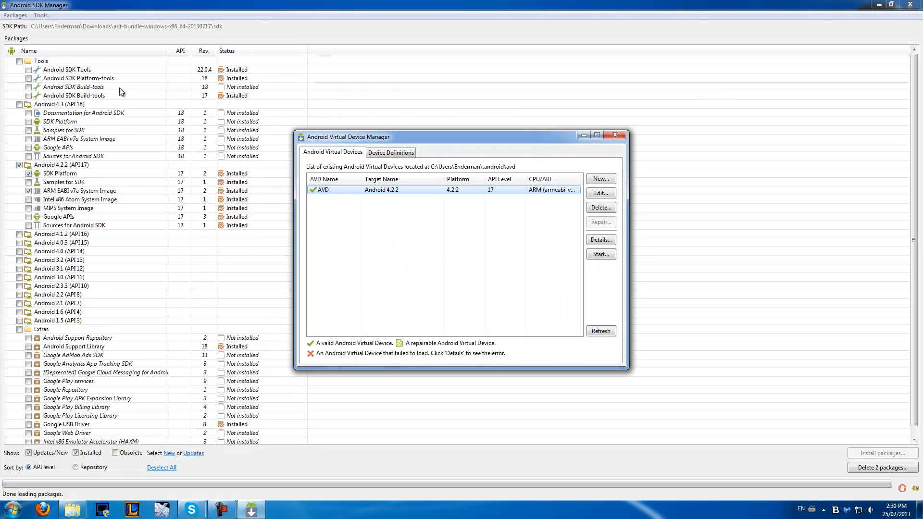
- Launch the AVD virtual device with the default launch options and dismiss the home screen introduction
left_click(596, 255)
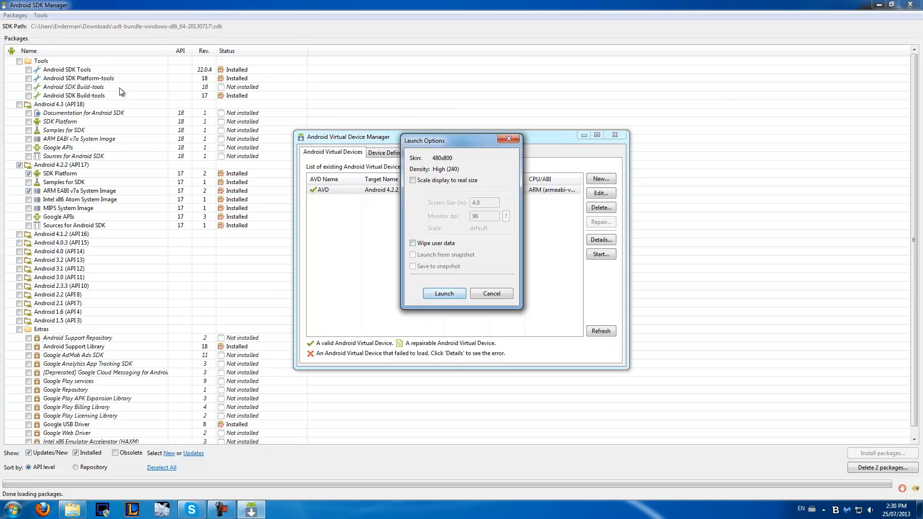
key("Return")
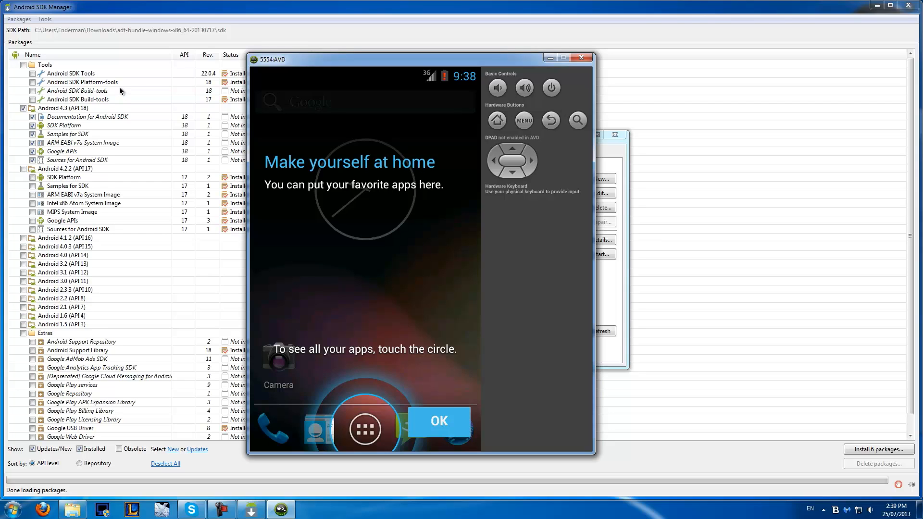
key("Return")
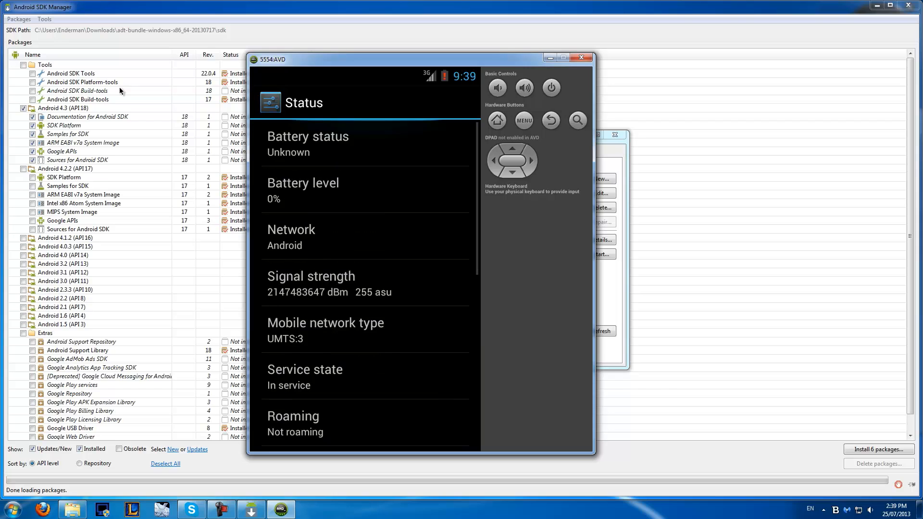
- Look through the emulated phone's Status details and load youtube.com in its browser
scroll(365, 285, "down", 5)
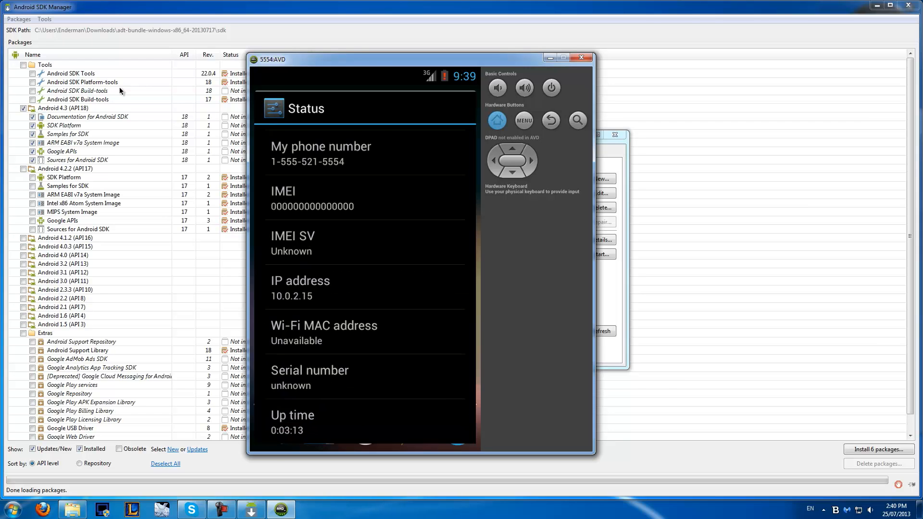
left_click(457, 429)
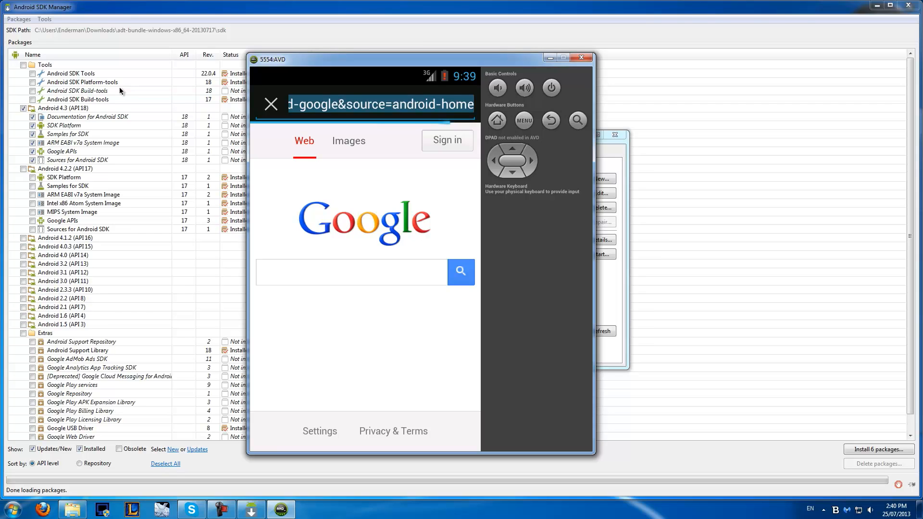
type("youtube")
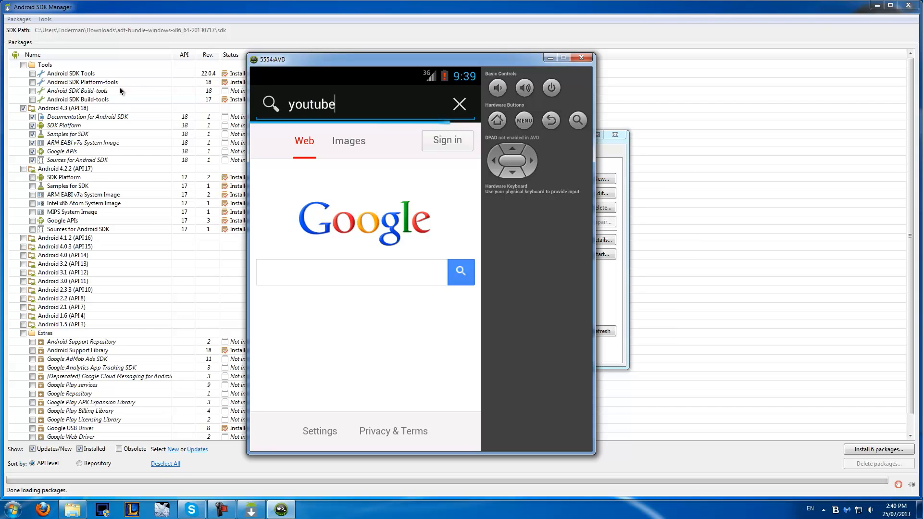
type(".com")
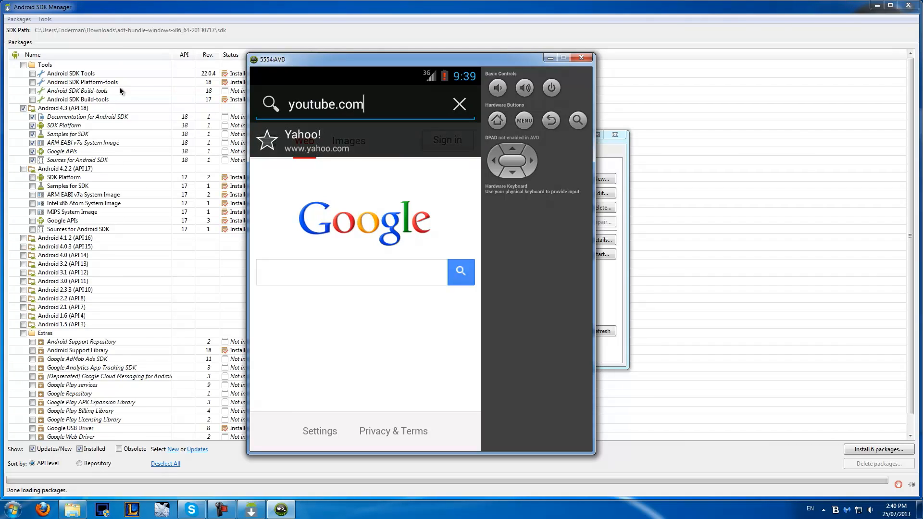
key("Return")
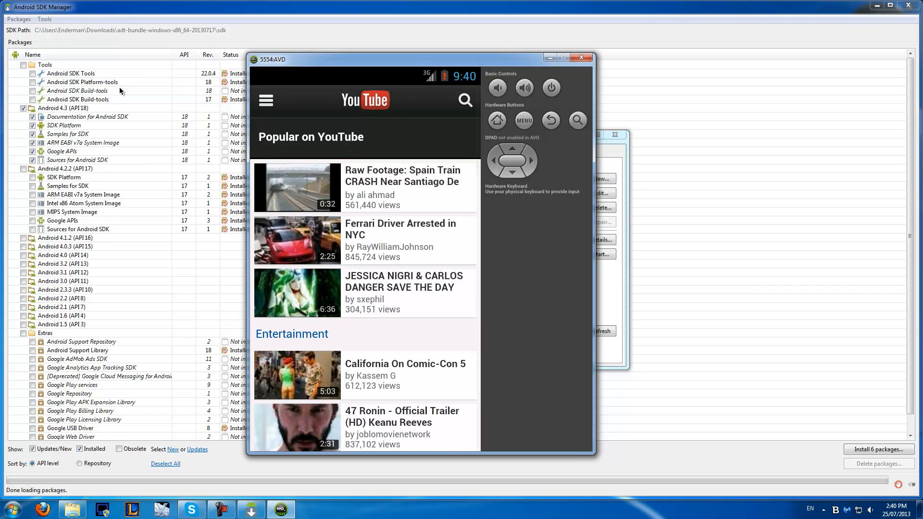
- Browse the popular videos on the YouTube mobile page and return to the emulator's home screen
scroll(120, 91, "down", 4)
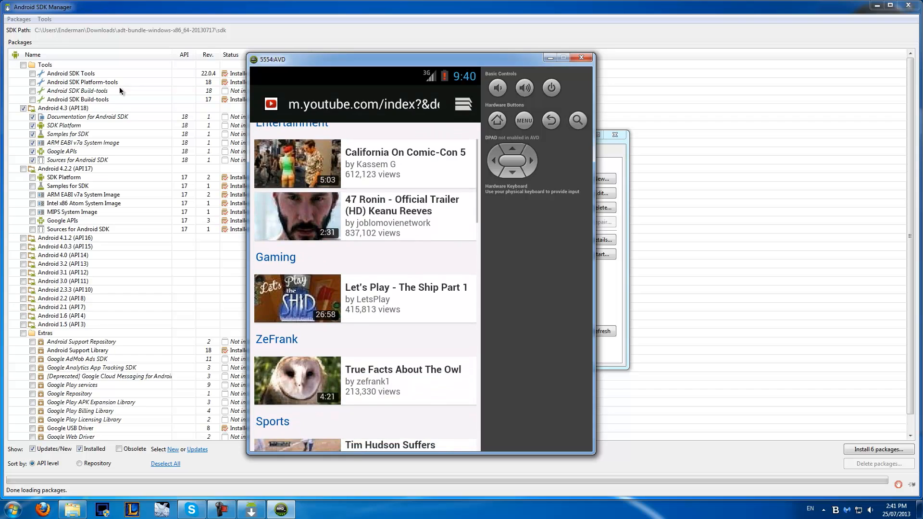
scroll(120, 91, "down", 4)
scroll(119, 91, "up", 3)
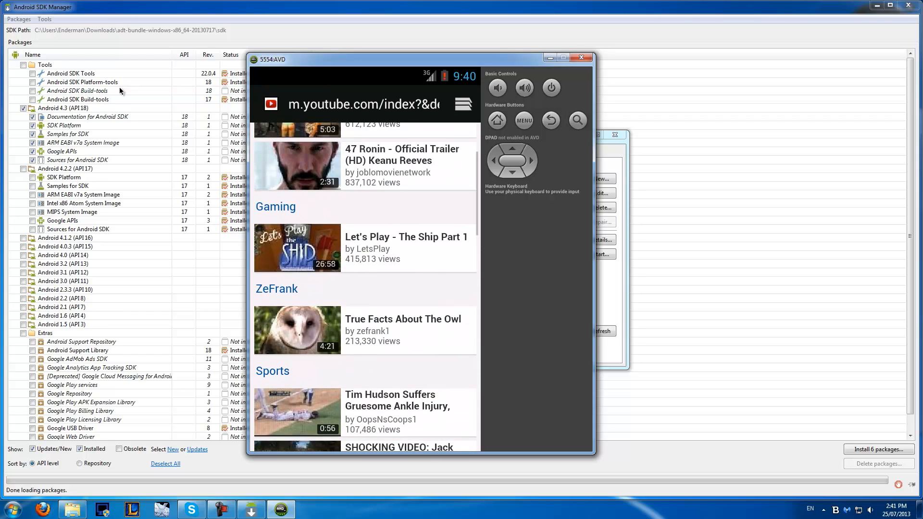
scroll(120, 91, "up", 5)
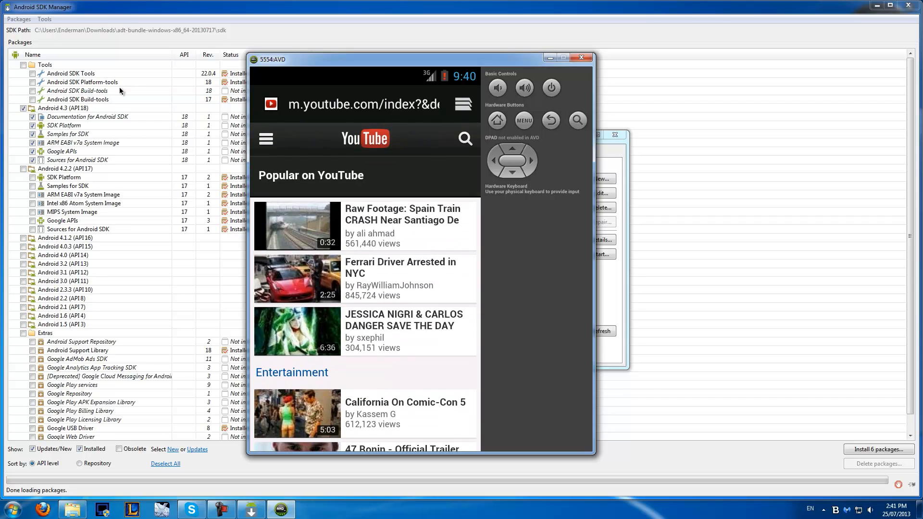
key("Home")
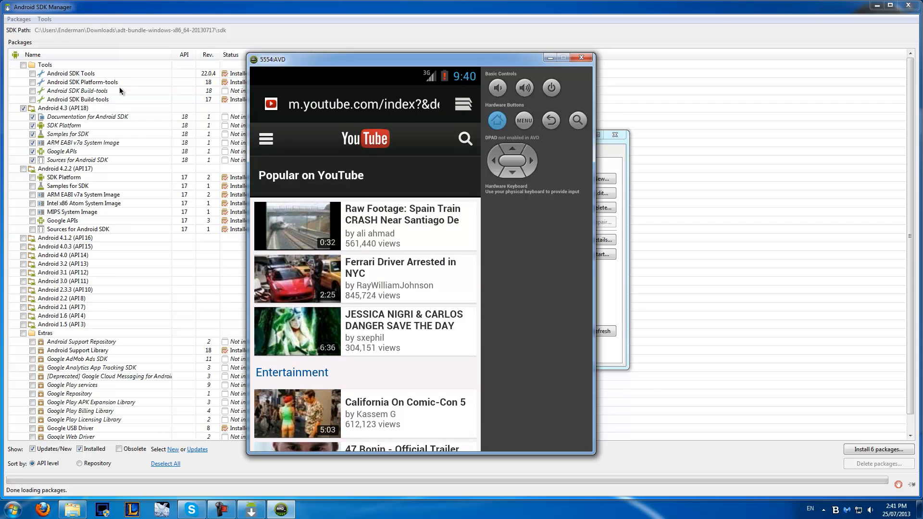